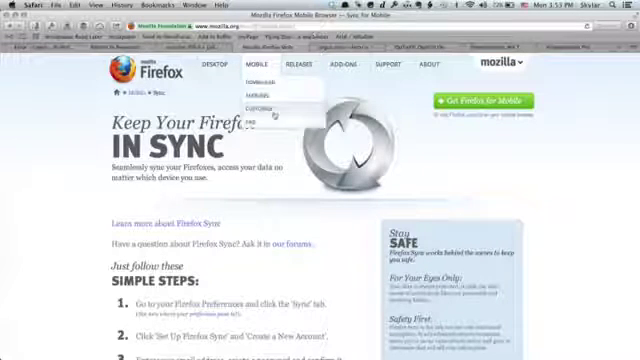
{"action": "scroll", "coordinate": [262, 267], "scroll_direction": "down", "scroll_amount": 5}
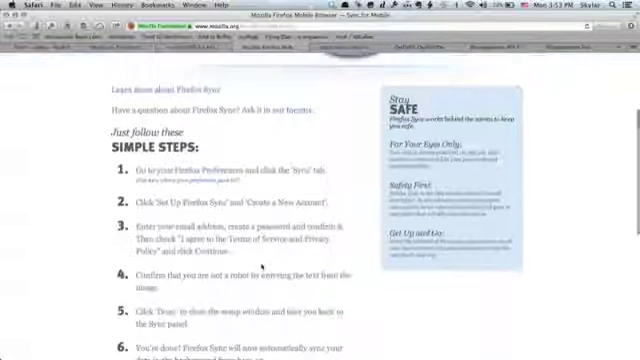